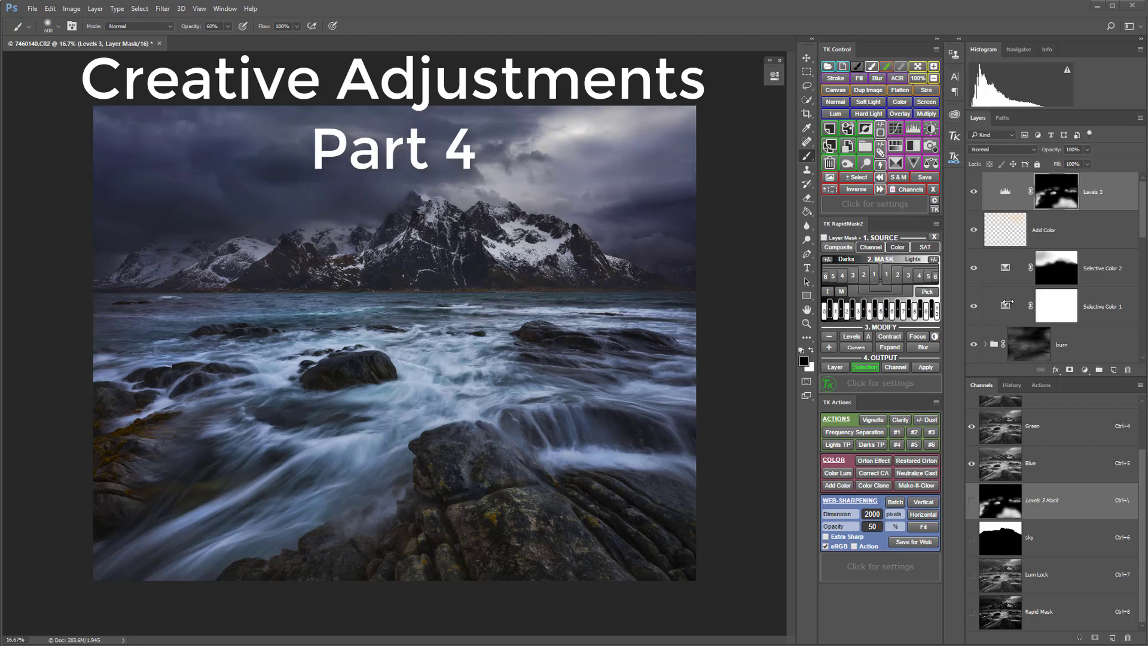
Step: Show the colour-range choices under the Color source button in the TK RapidMask2 panel
{"action": "mouse_move", "coordinate": [901, 250]}
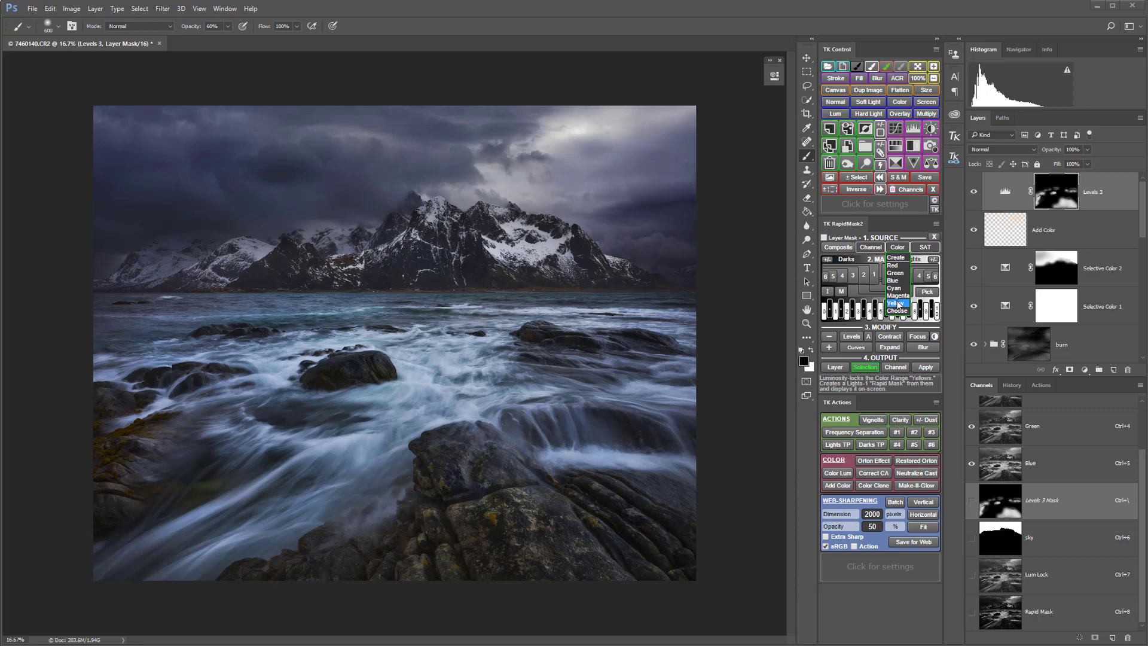
Step: Build a Rapid Mask from the Yellow colour range and expand it three times
{"action": "left_click", "coordinate": [899, 304]}
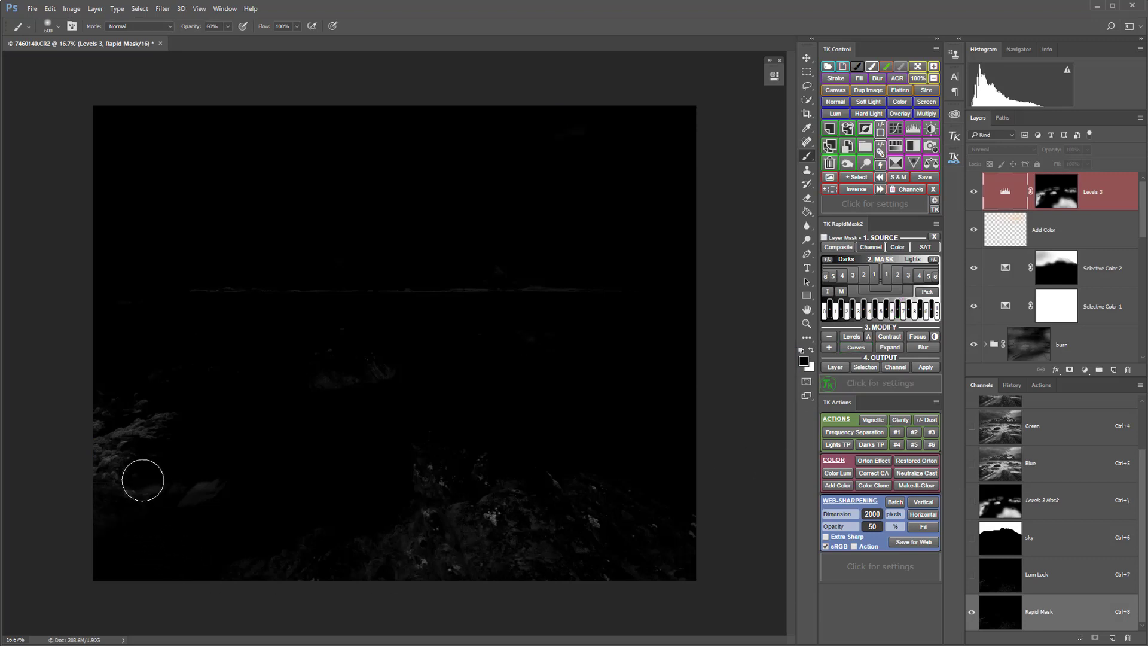
{"action": "left_click", "coordinate": [899, 349]}
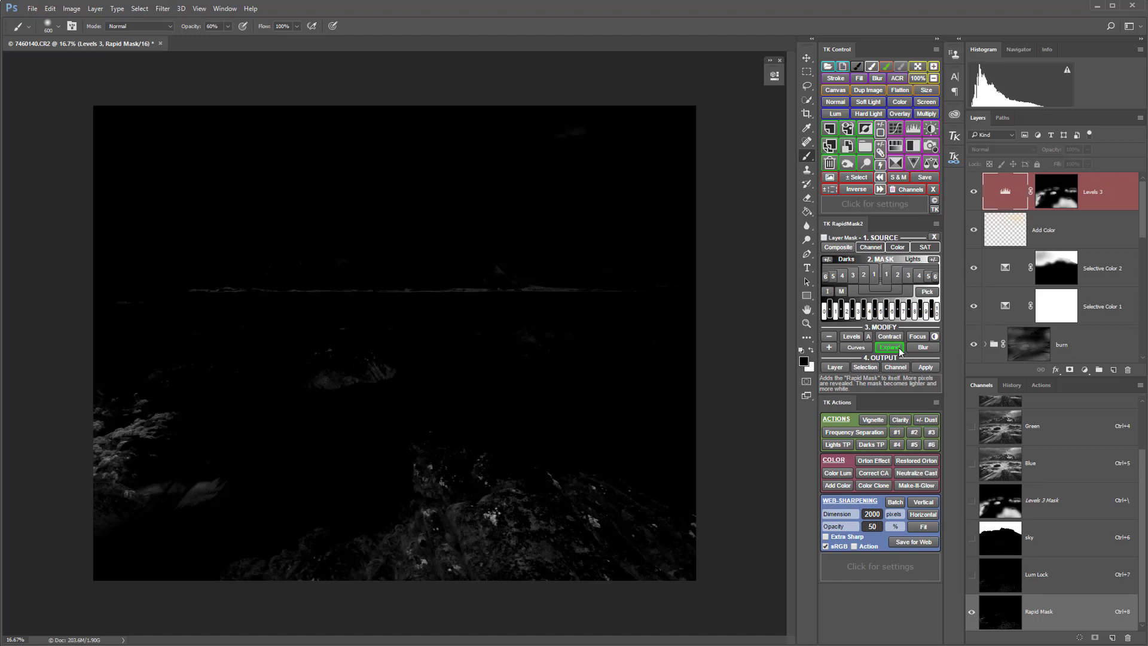
{"action": "left_click", "coordinate": [899, 349]}
{"action": "left_click", "coordinate": [899, 349]}
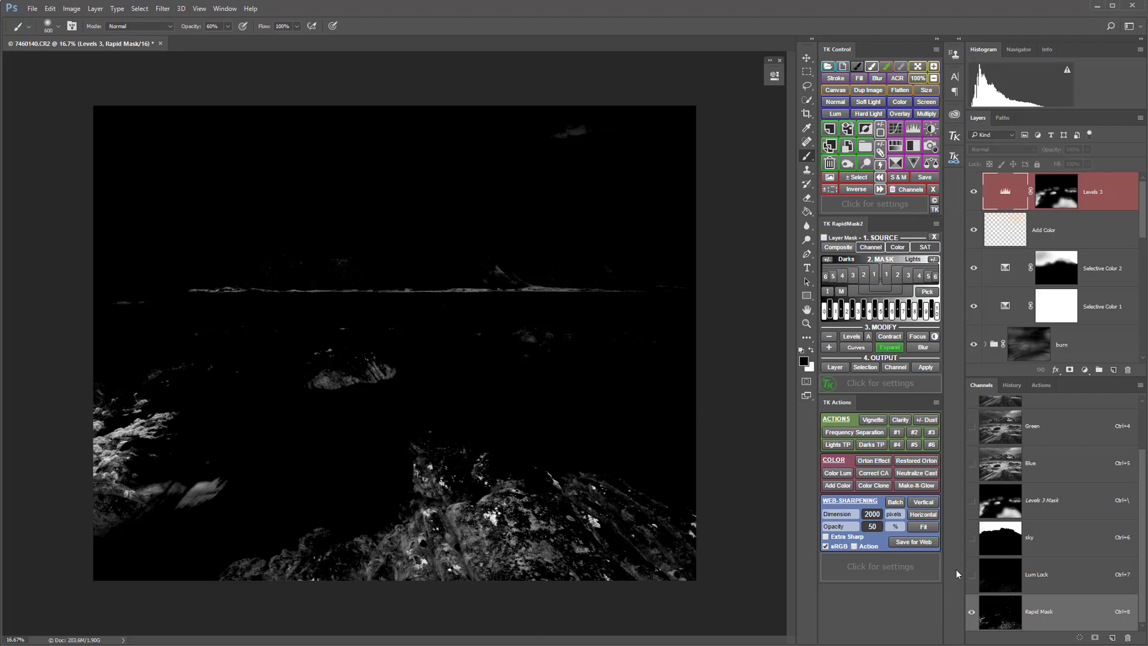
Step: Add a yellow-masked Hue/Saturation layer with saturation +32 and hue left at 0
{"action": "left_click", "coordinate": [843, 367]}
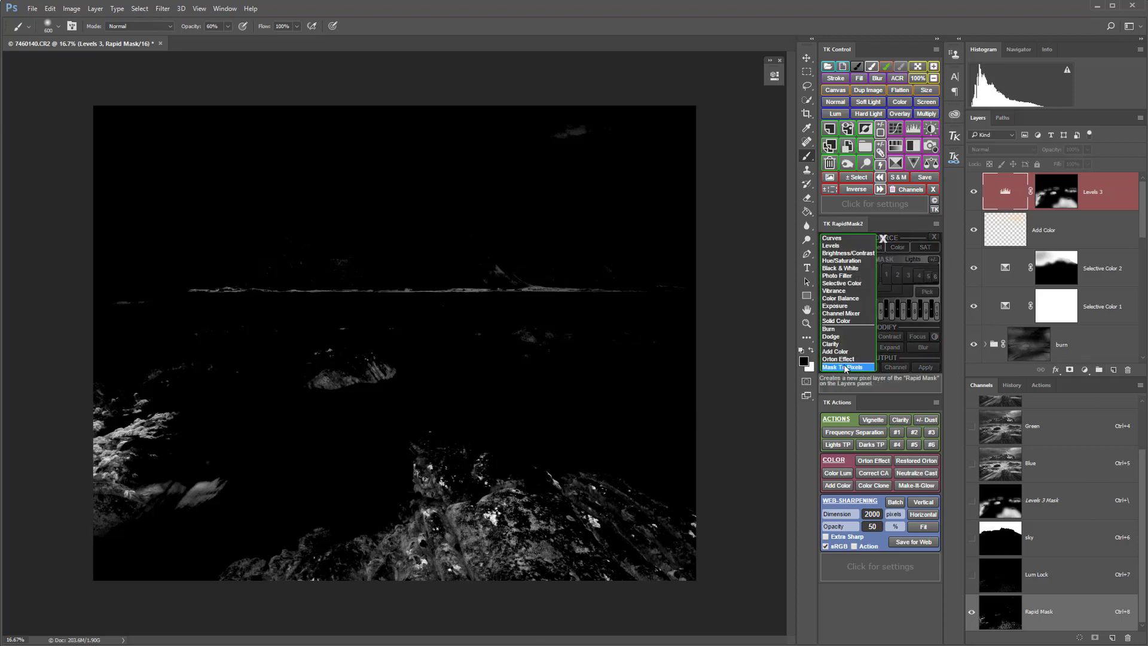
{"action": "left_click", "coordinate": [842, 261]}
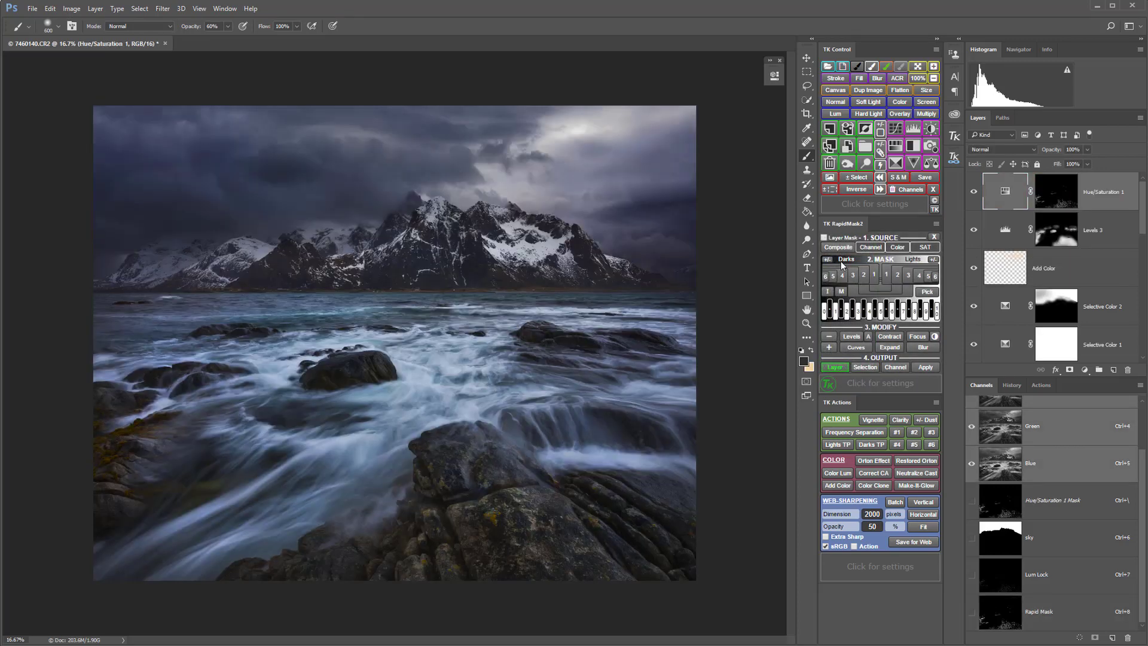
{"action": "double_click", "coordinate": [1000, 191]}
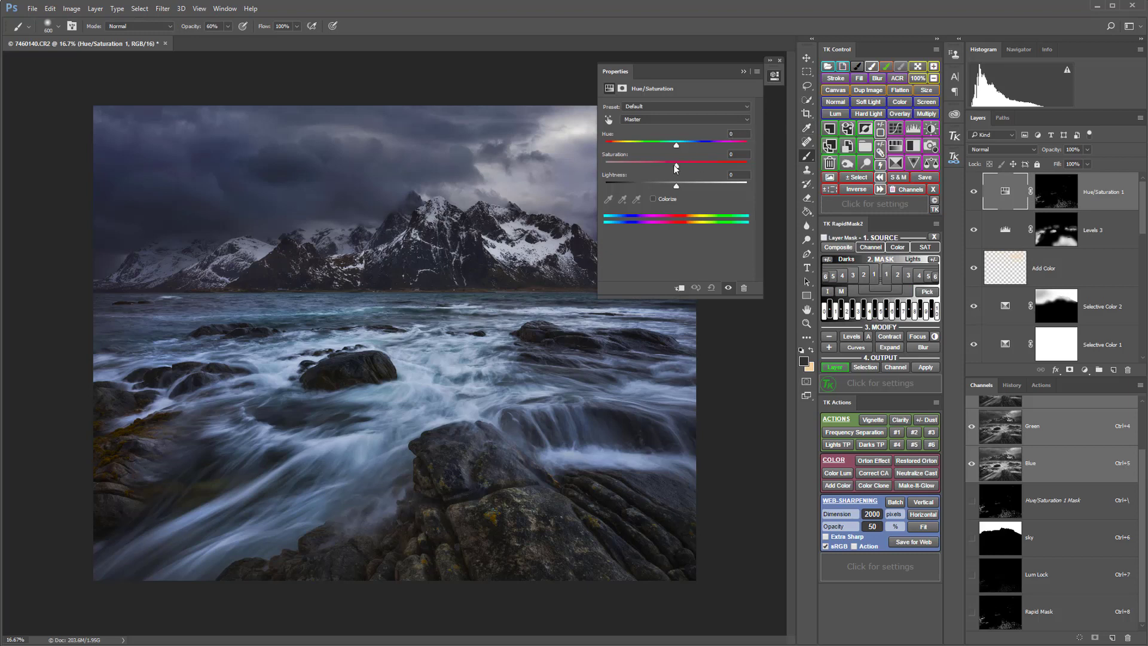
{"action": "left_click_drag", "start_coordinate": [676, 166], "coordinate": [716, 165]}
{"action": "left_click_drag", "start_coordinate": [679, 149], "coordinate": [697, 148]}
{"action": "mouse_move", "coordinate": [675, 146]}
{"action": "left_mouse_down"}
{"action": "mouse_move", "coordinate": [665, 146]}
{"action": "mouse_move", "coordinate": [691, 147]}
{"action": "mouse_move", "coordinate": [675, 150]}
{"action": "left_mouse_up"}
{"action": "left_click_drag", "start_coordinate": [677, 146], "coordinate": [678, 147]}
Step: Toggle Hue/Saturation 1 off and on to compare before and after, leaving it visible
{"action": "left_click", "coordinate": [775, 75]}
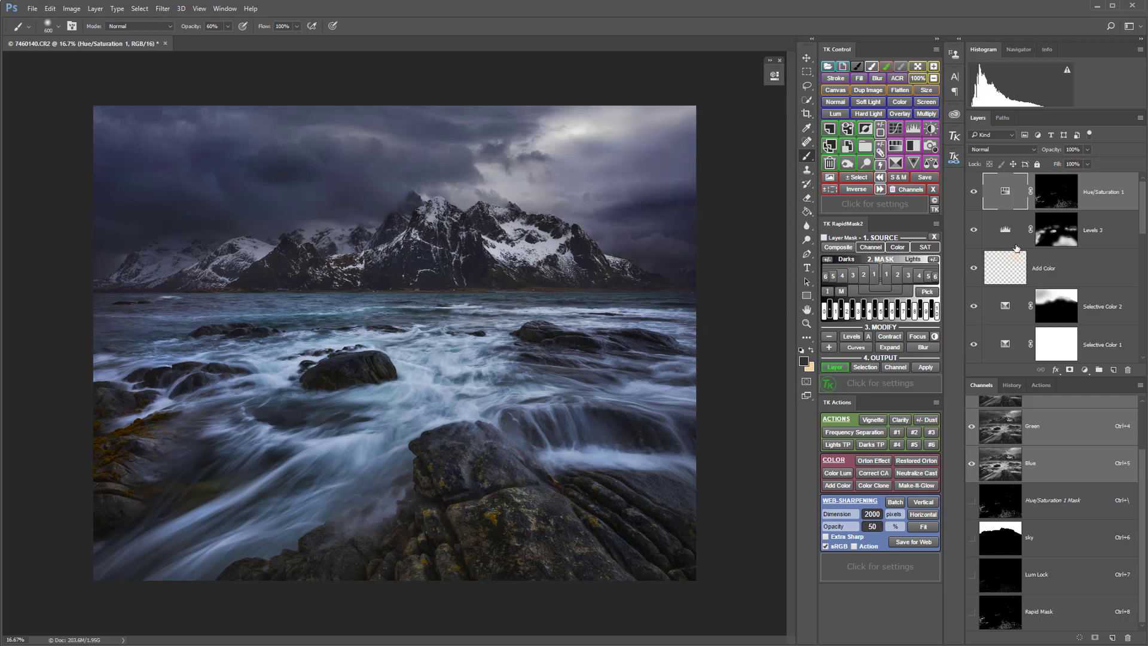
{"action": "left_click", "coordinate": [974, 192]}
{"action": "left_click", "coordinate": [973, 192]}
{"action": "left_click", "coordinate": [974, 192]}
{"action": "left_click", "coordinate": [974, 191]}
{"action": "left_click", "coordinate": [974, 192]}
{"action": "left_click", "coordinate": [973, 192]}
Step: Rebuild the Rapid Mask from Green, then switch it to the Cyan colour range
{"action": "left_click", "coordinate": [899, 247]}
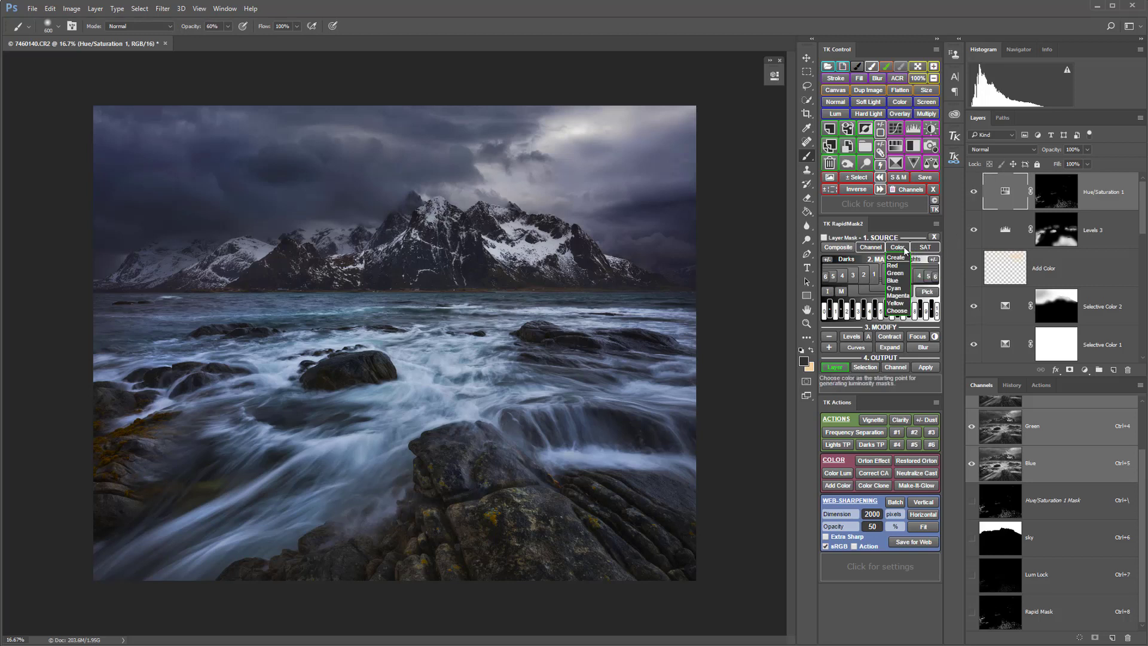
{"action": "left_click", "coordinate": [899, 279]}
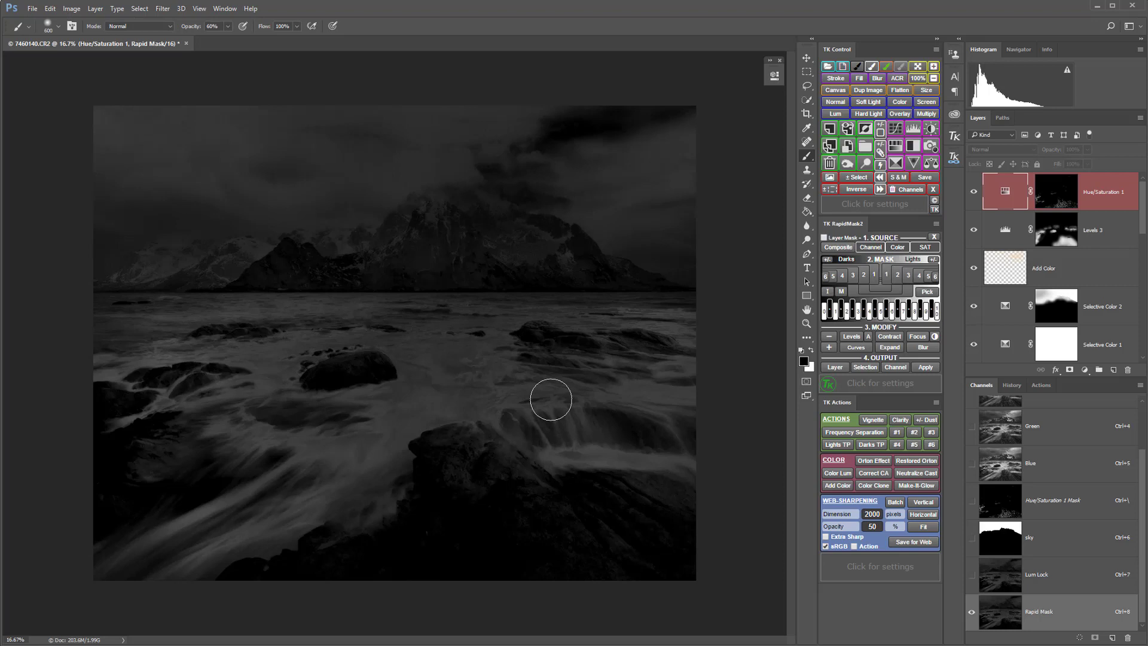
{"action": "left_click", "coordinate": [898, 247]}
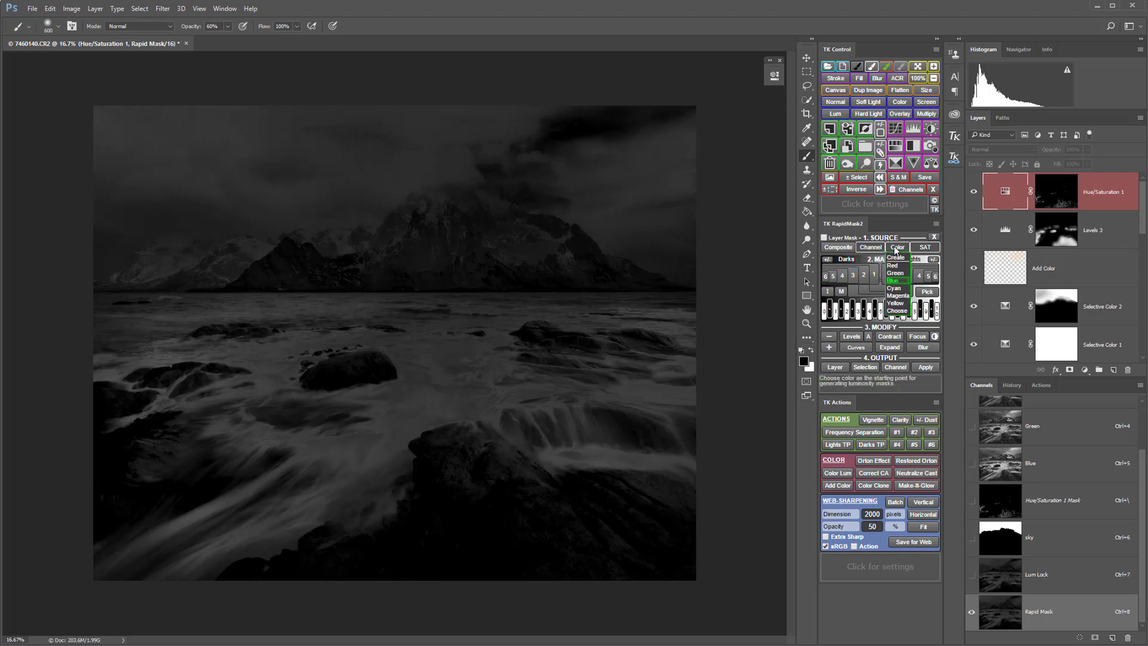
{"action": "left_click", "coordinate": [894, 297]}
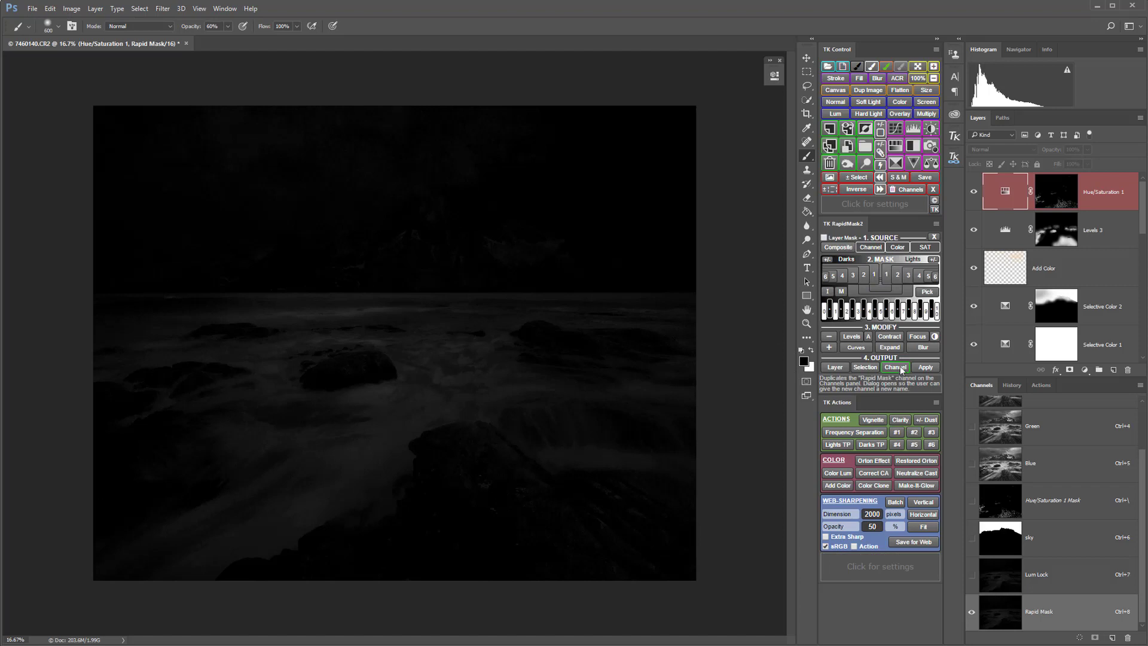
Step: Expand the cyan mask twice and paint the sky and mountains black with a 100% opacity brush
{"action": "left_click", "coordinate": [896, 351]}
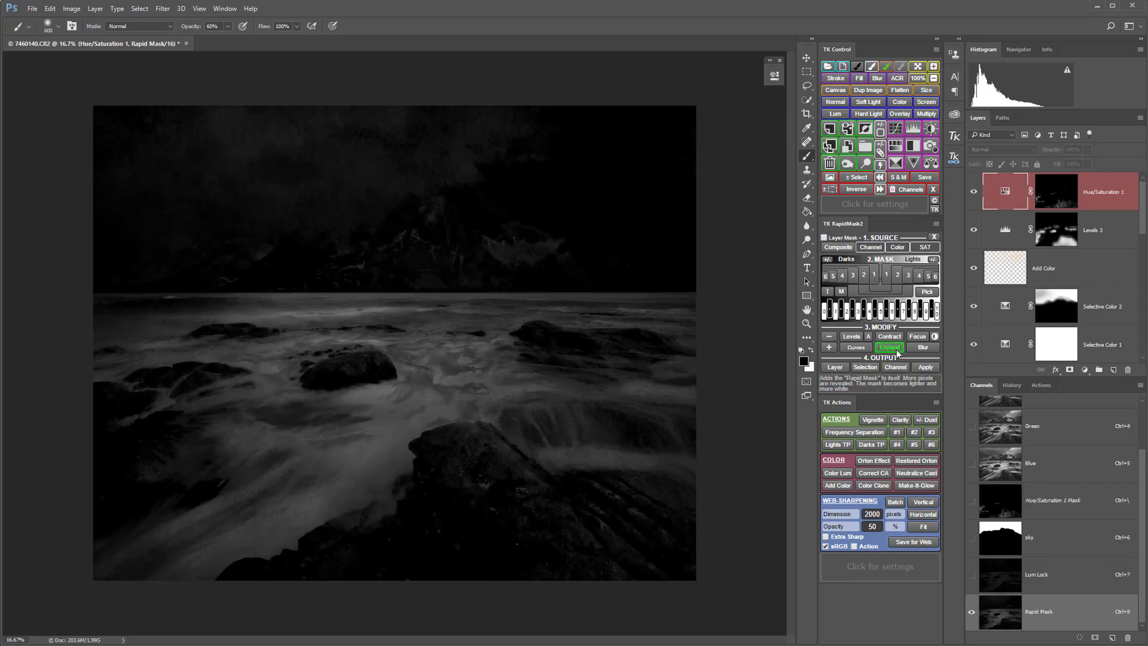
{"action": "left_click", "coordinate": [897, 351]}
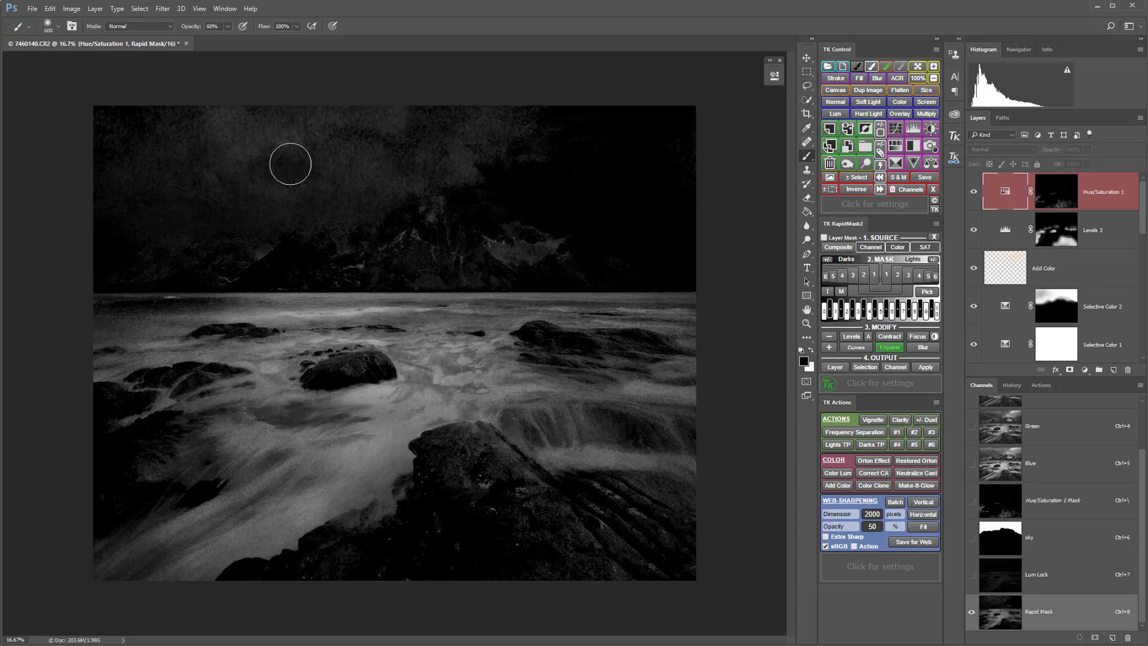
{"action": "key", "text": "0"}
{"action": "key", "text": "bracketright"}
{"action": "key", "text": "bracketright"}
{"action": "key", "text": "bracketright"}
{"action": "key", "text": "bracketright"}
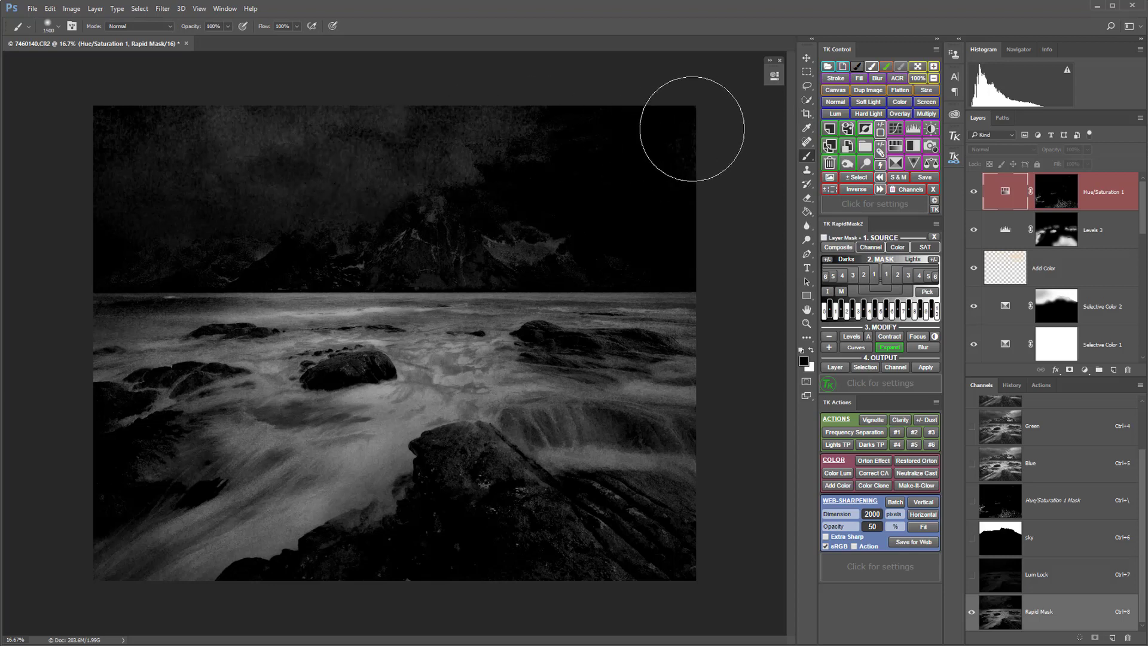
{"action": "mouse_move", "coordinate": [694, 128]}
{"action": "left_mouse_down"}
{"action": "mouse_move", "coordinate": [389, 134]}
{"action": "mouse_move", "coordinate": [64, 171]}
{"action": "left_mouse_up"}
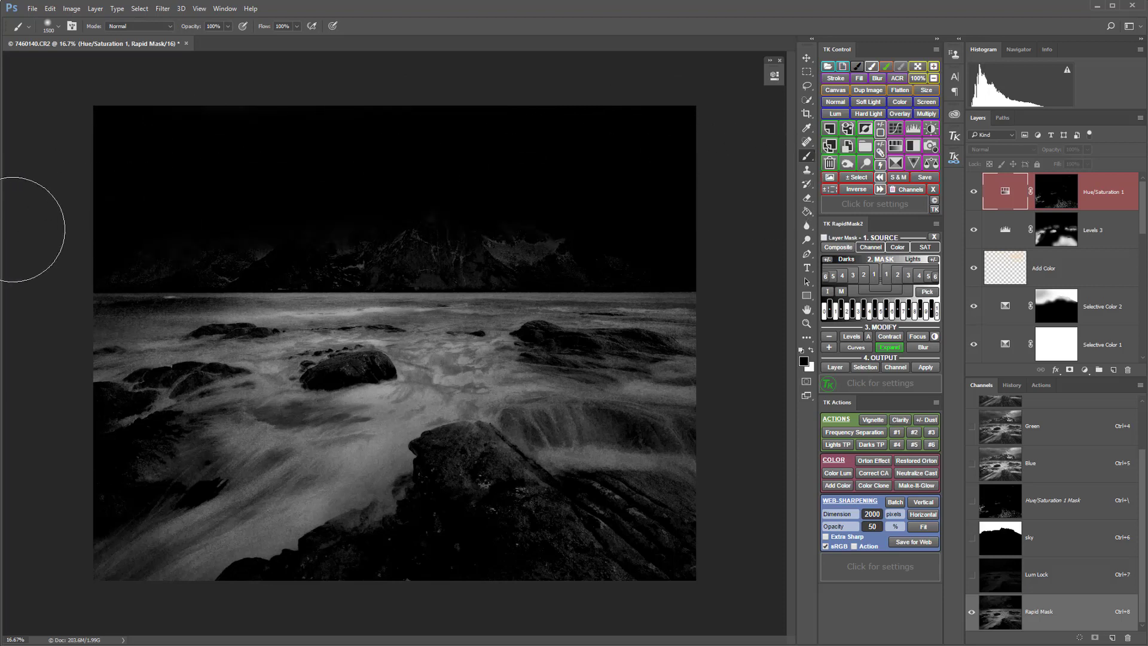
{"action": "mouse_move", "coordinate": [13, 225]}
{"action": "left_mouse_down"}
{"action": "mouse_move", "coordinate": [324, 243]}
{"action": "mouse_move", "coordinate": [807, 232]}
{"action": "mouse_move", "coordinate": [516, 222]}
{"action": "mouse_move", "coordinate": [49, 256]}
{"action": "mouse_move", "coordinate": [184, 242]}
{"action": "mouse_move", "coordinate": [641, 247]}
{"action": "mouse_move", "coordinate": [769, 156]}
{"action": "left_mouse_up"}
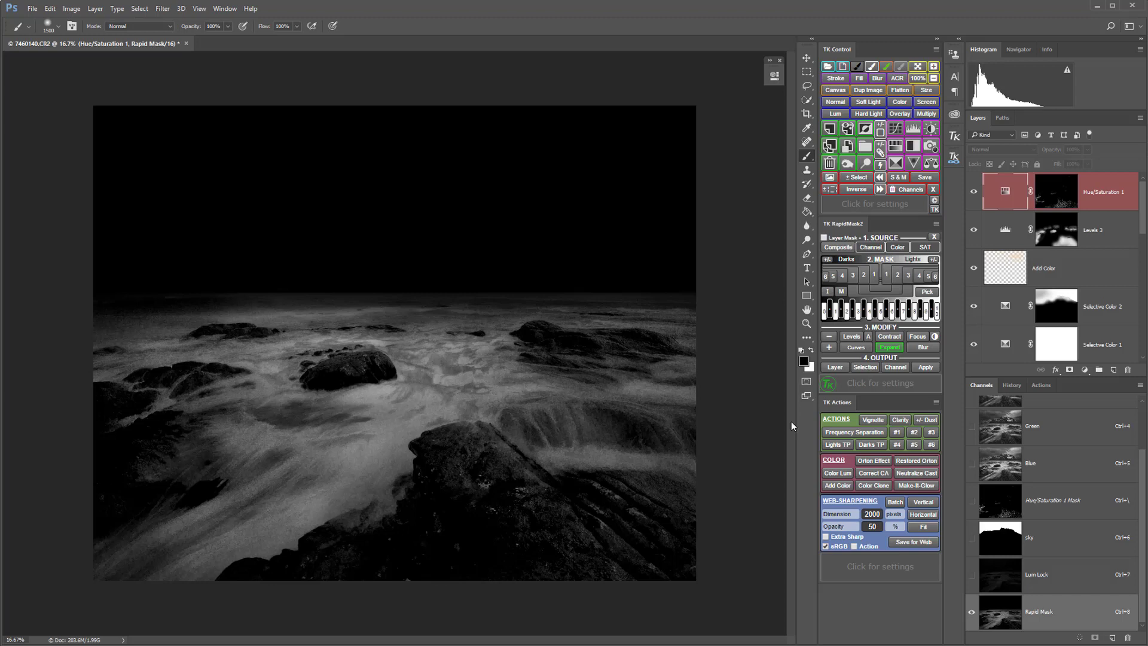
Step: Apply Auto Levels to the water mask, then an 8.0-pixel Gaussian Blur
{"action": "left_click", "coordinate": [836, 369]}
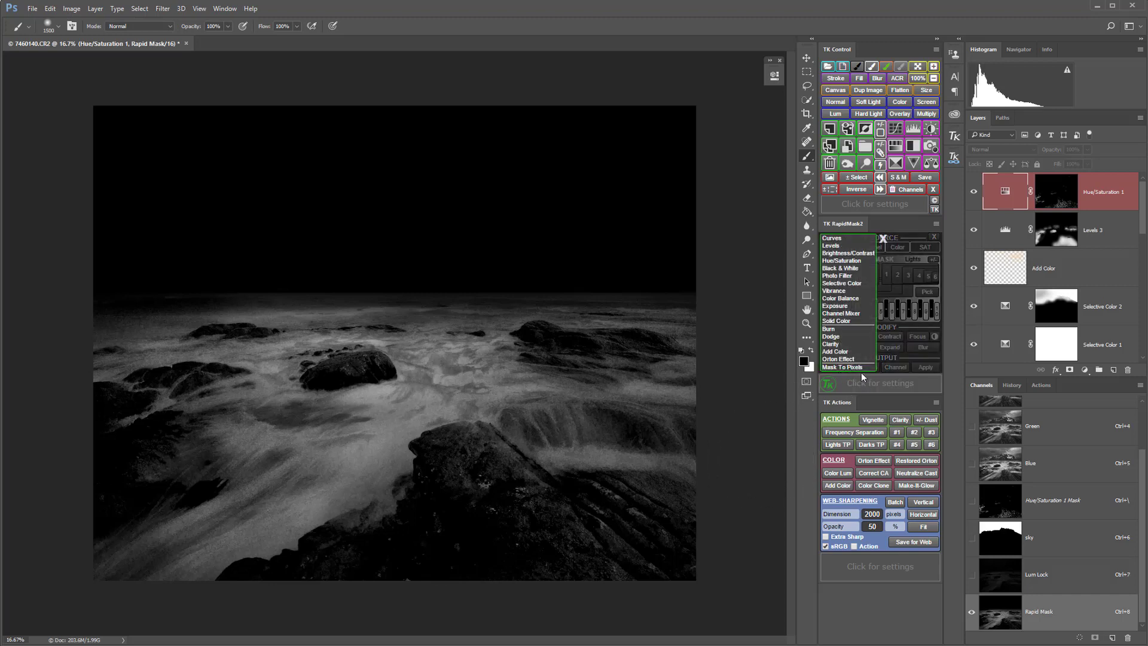
{"action": "left_click", "coordinate": [864, 397]}
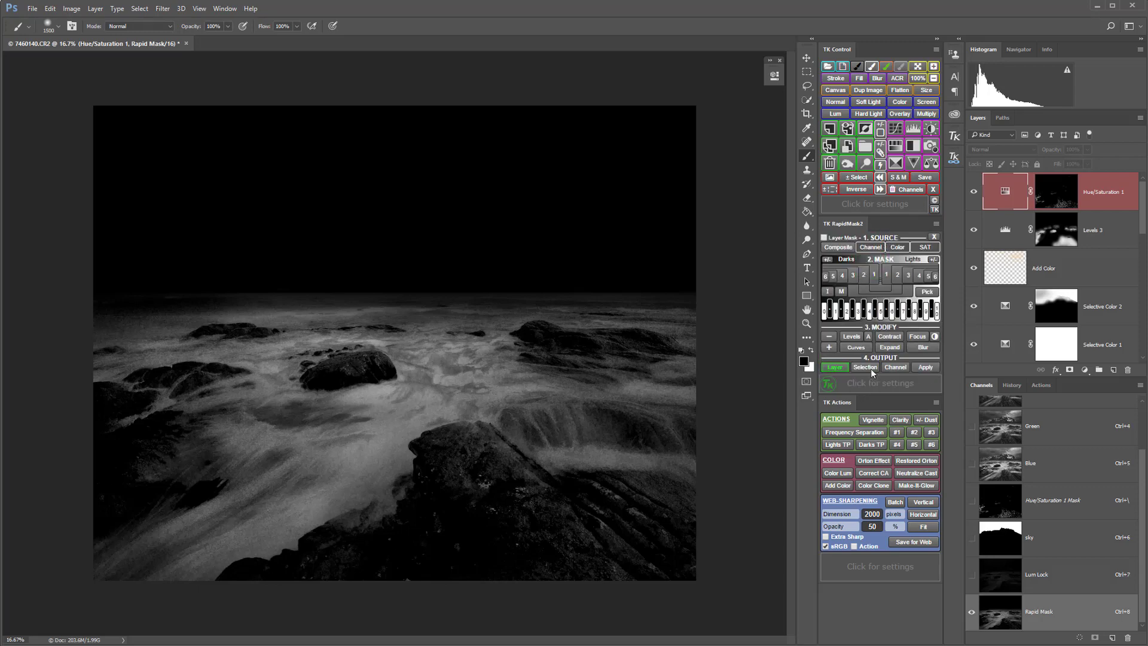
{"action": "left_click", "coordinate": [869, 337]}
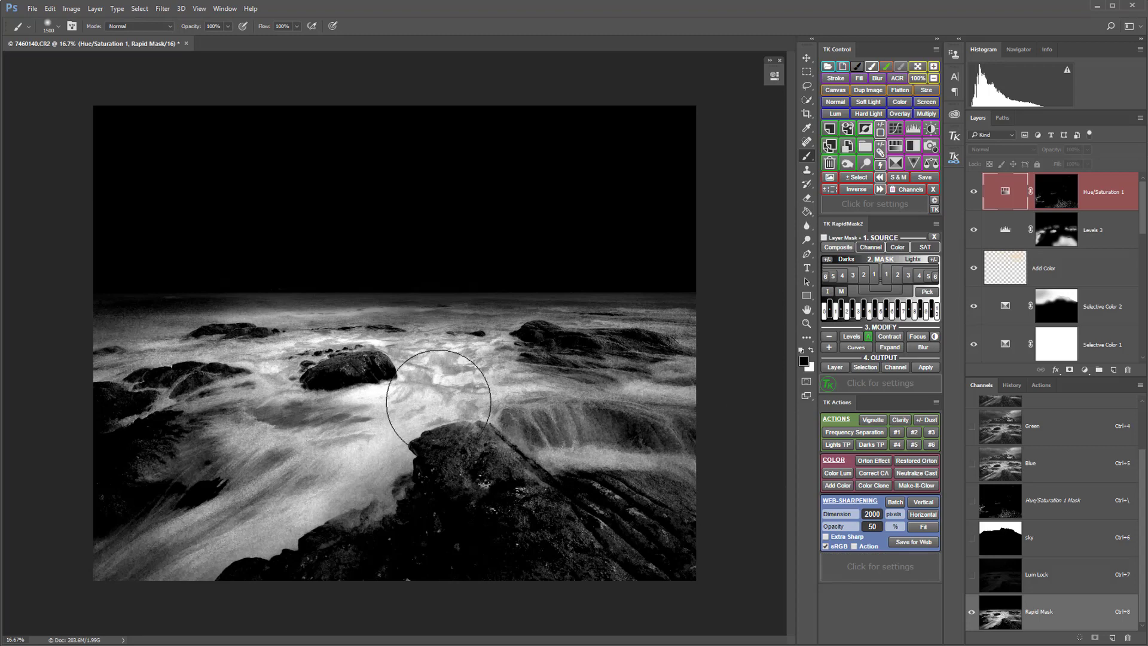
{"action": "left_click", "coordinate": [923, 348]}
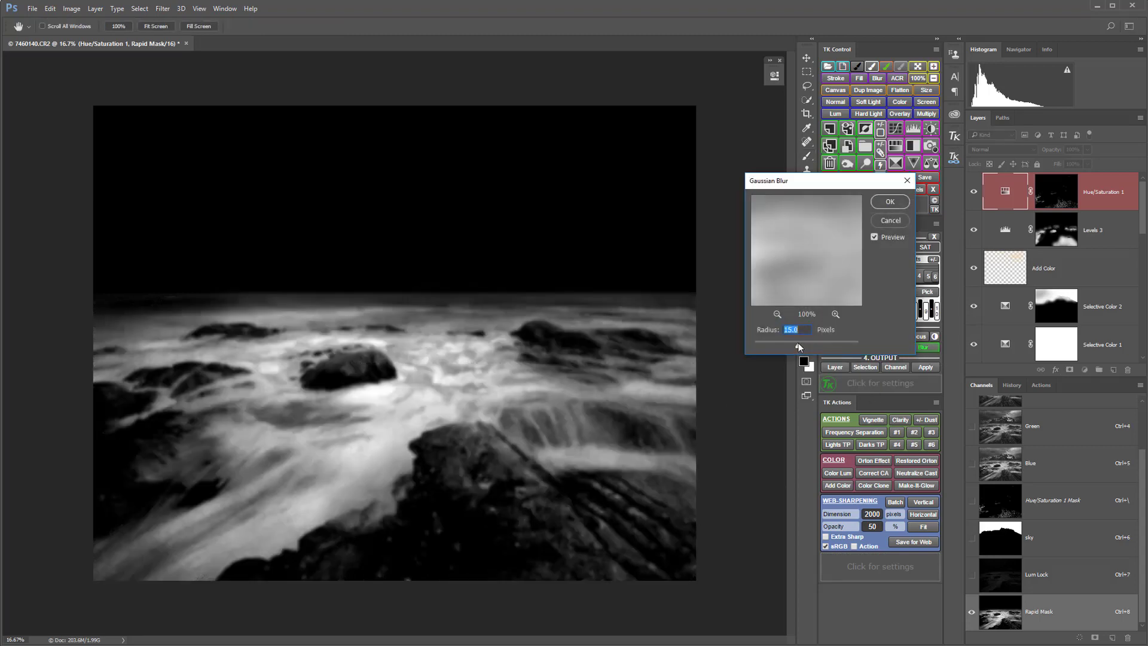
{"action": "left_click_drag", "start_coordinate": [788, 346], "coordinate": [786, 346]}
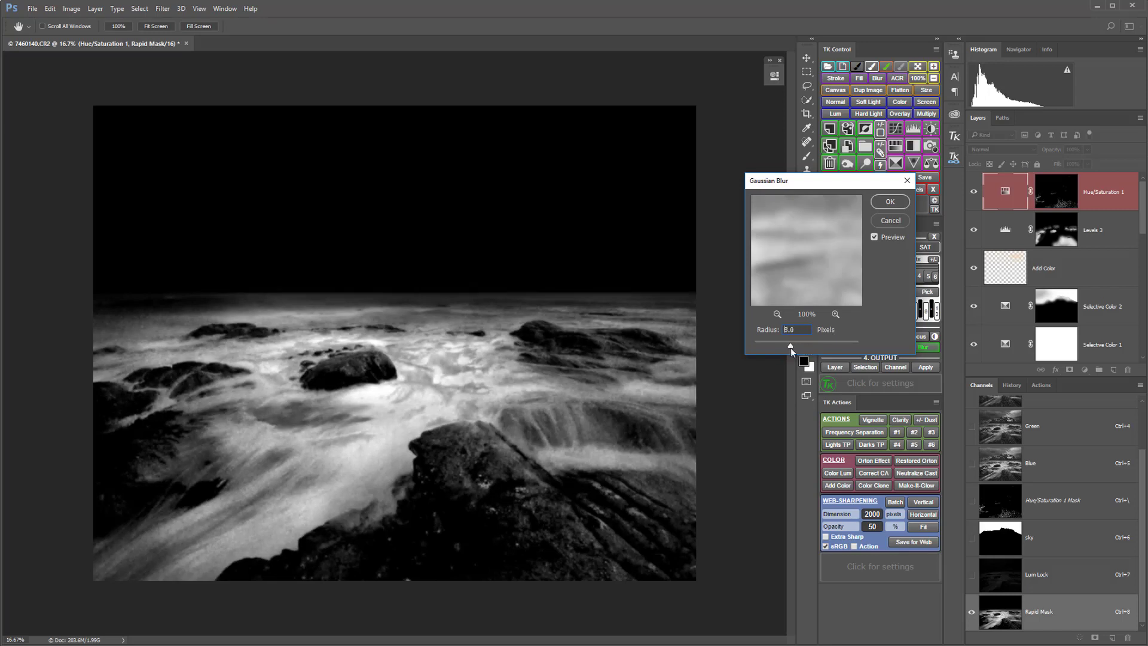
{"action": "left_click", "coordinate": [891, 203]}
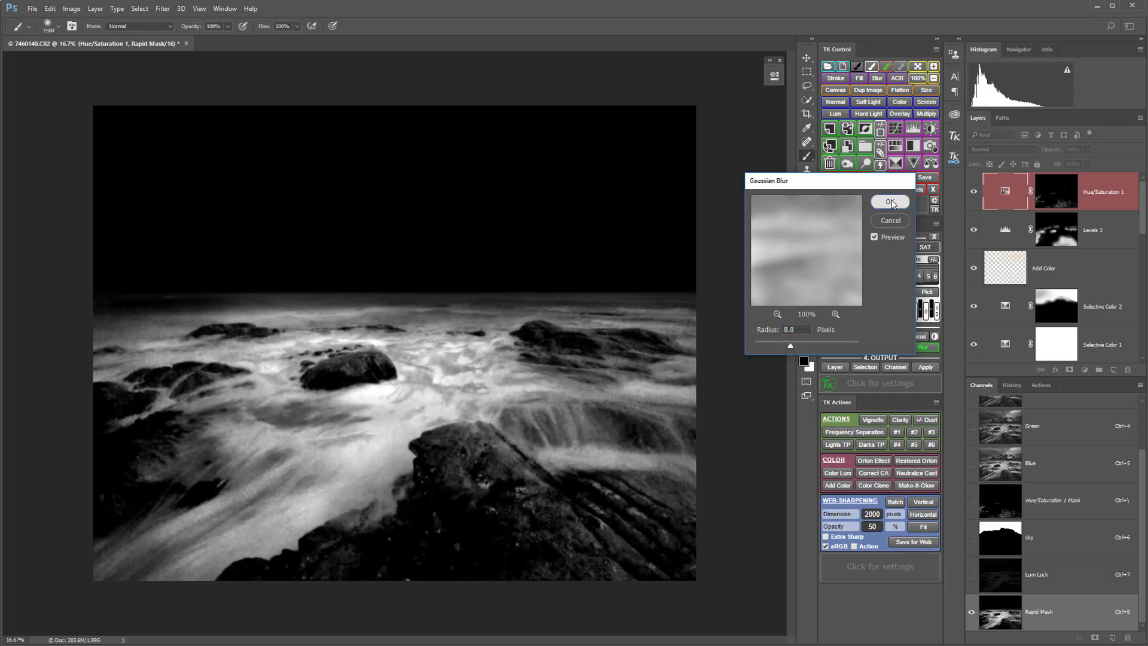
Step: Add a water-masked Hue/Saturation 2 layer with saturation +25 and hue at 0
{"action": "left_click", "coordinate": [835, 367]}
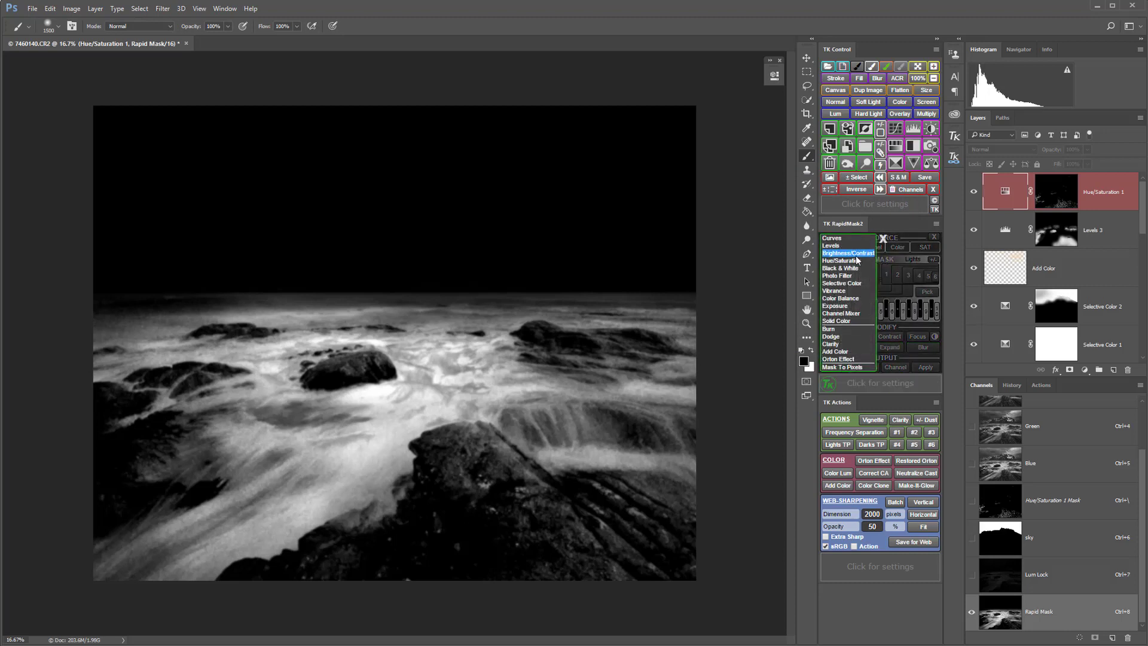
{"action": "left_click", "coordinate": [857, 260]}
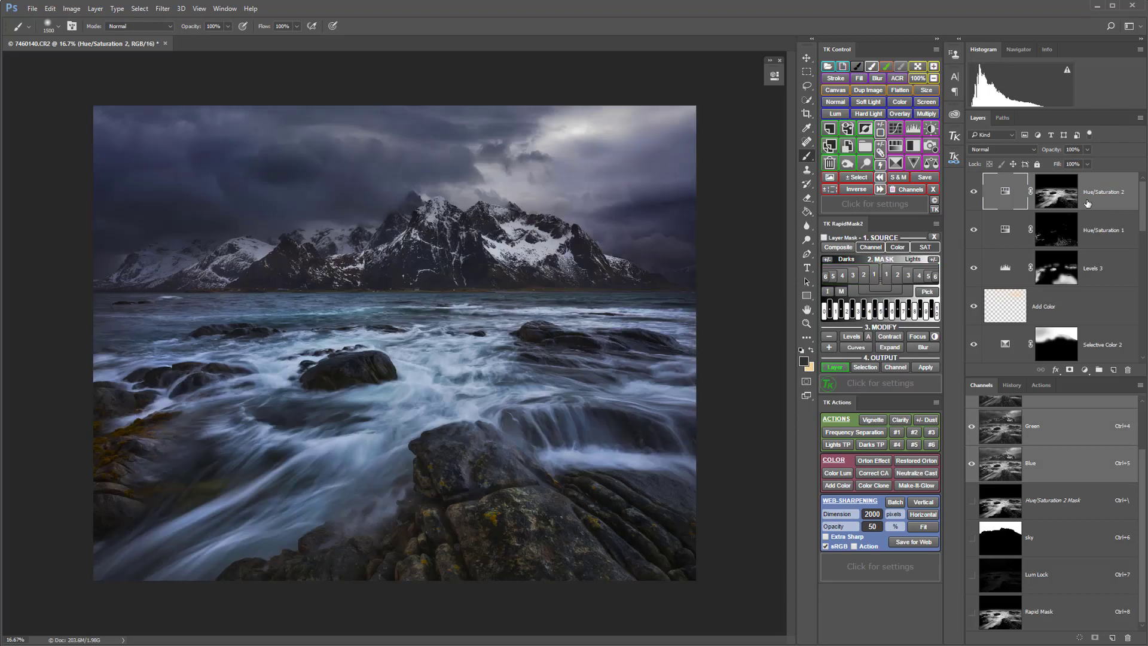
{"action": "double_click", "coordinate": [1007, 195]}
{"action": "left_click_drag", "start_coordinate": [676, 164], "coordinate": [692, 165]}
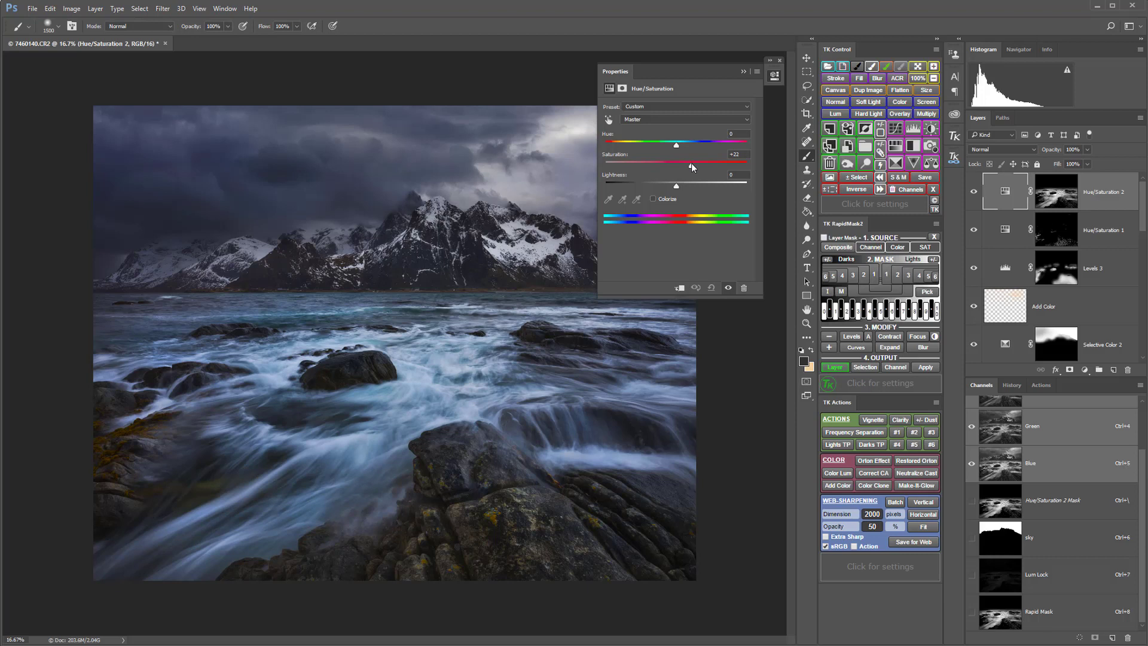
{"action": "left_click_drag", "start_coordinate": [677, 145], "coordinate": [679, 148]}
{"action": "left_click", "coordinate": [775, 79]}
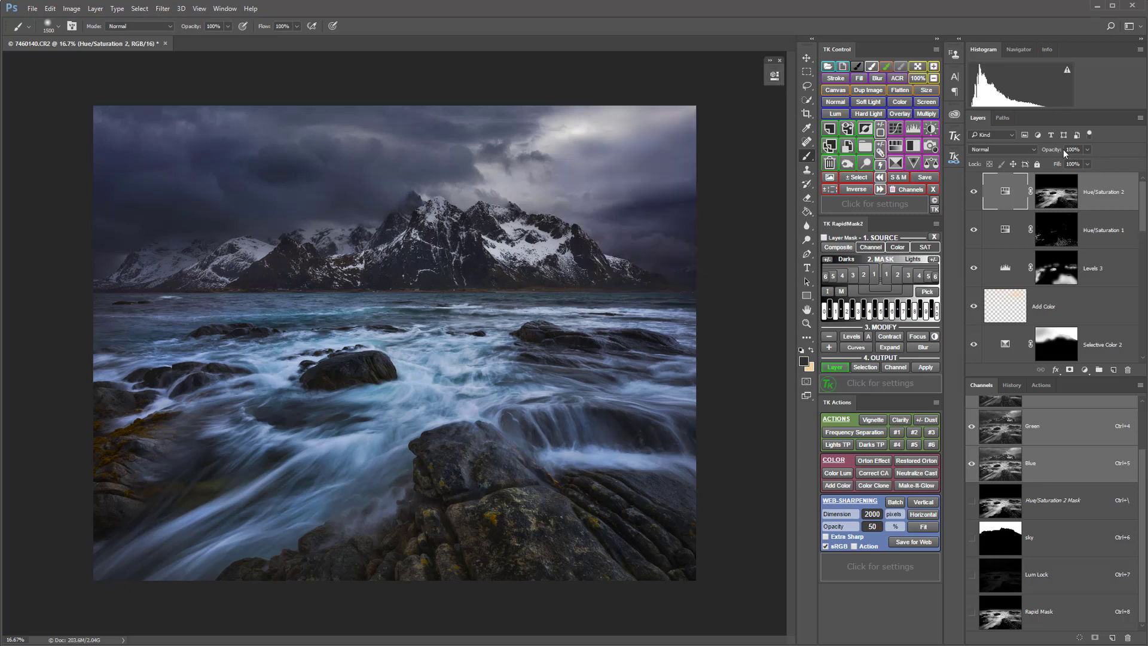
Step: Lower Hue/Saturation 2 opacity to 60% and toggle it to compare
{"action": "left_click_drag", "start_coordinate": [1063, 149], "coordinate": [340, 160]}
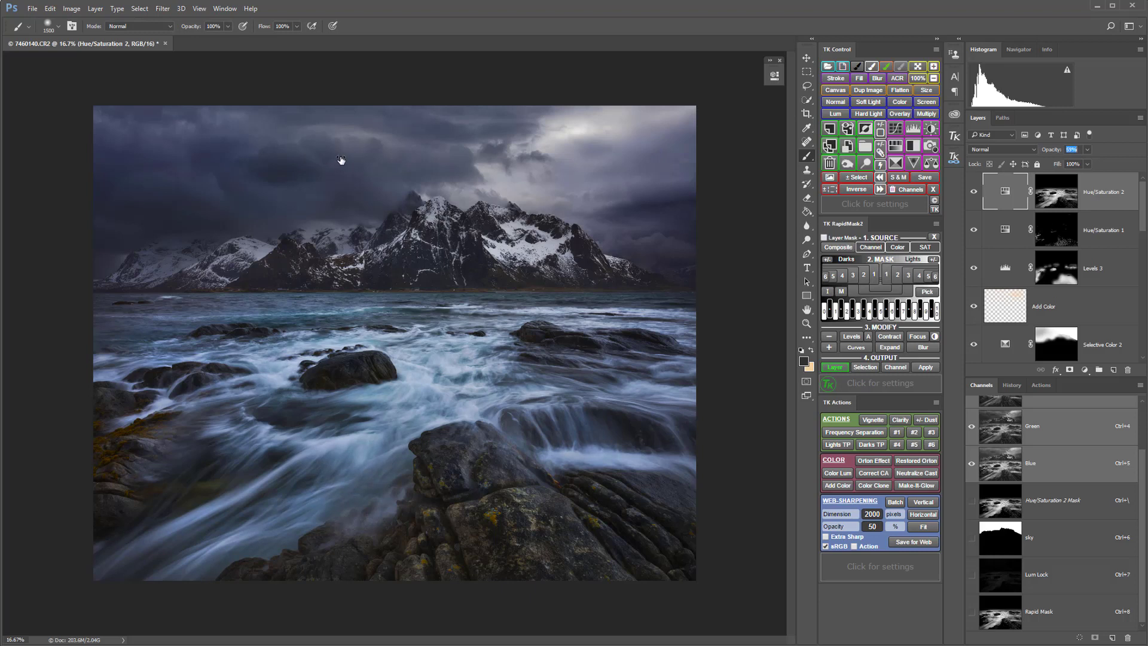
{"action": "left_click", "coordinate": [974, 192]}
{"action": "left_click", "coordinate": [975, 192]}
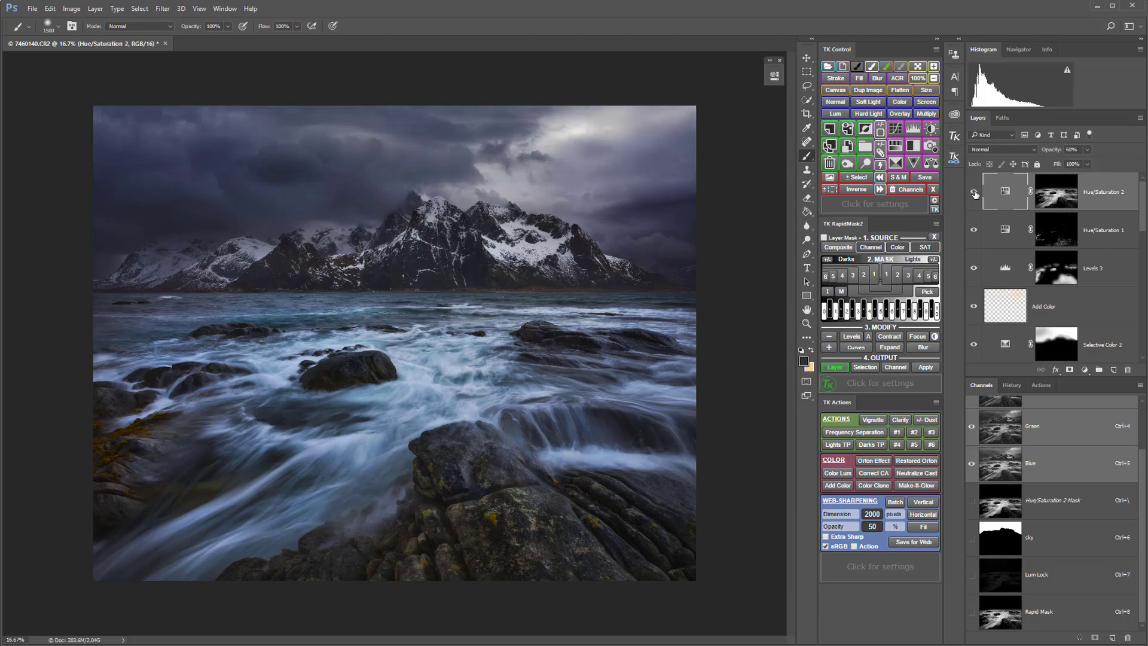